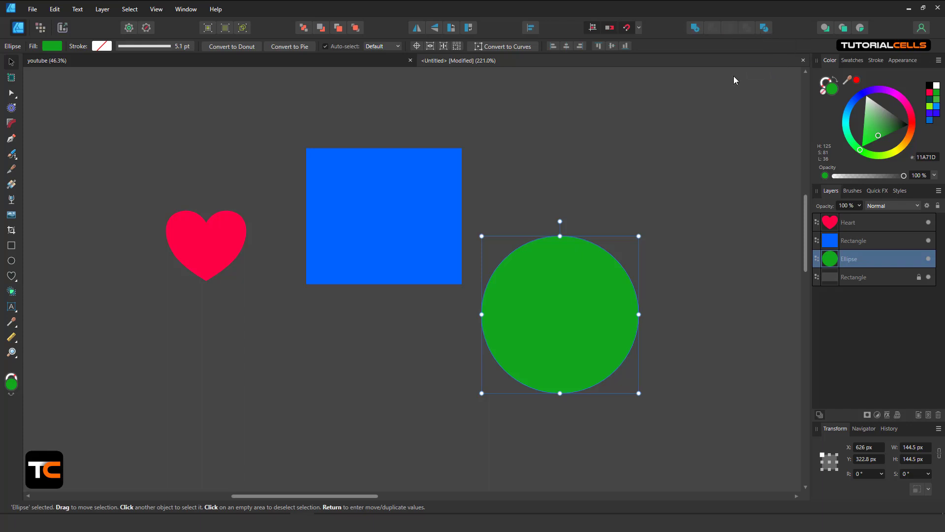
- Rearrange the shapes so the red heart lies over the blue rectangle and the green circle stands apart
drag(545, 252, 455, 227)
drag(418, 191, 385, 197)
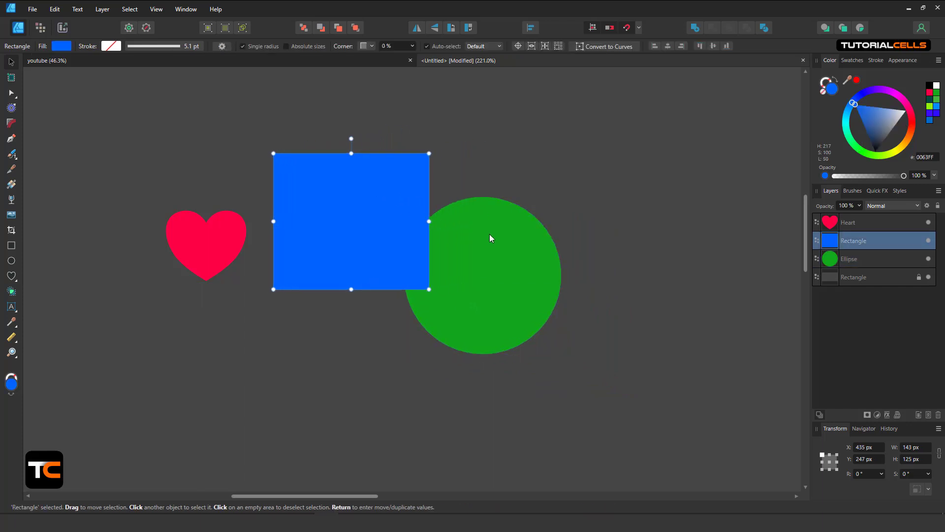
drag(490, 234, 593, 248)
drag(211, 236, 377, 220)
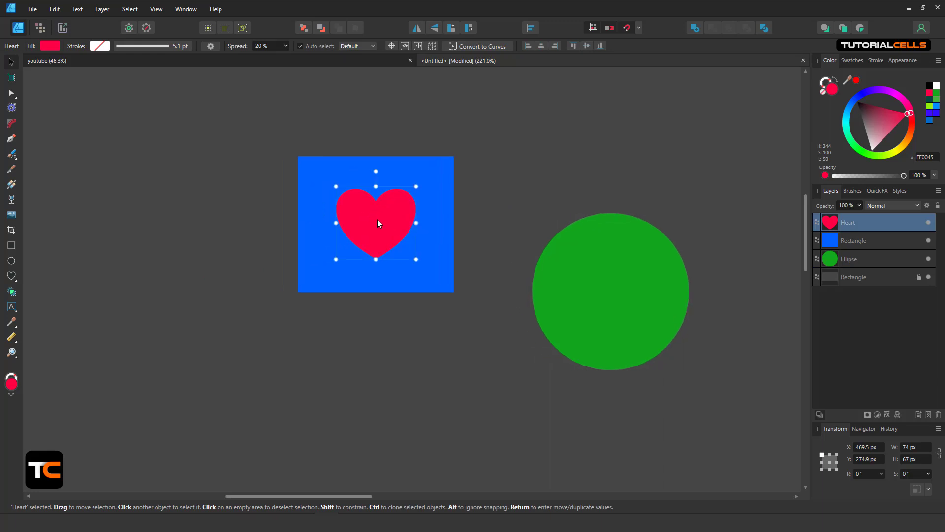
scroll(369, 215, up, 2)
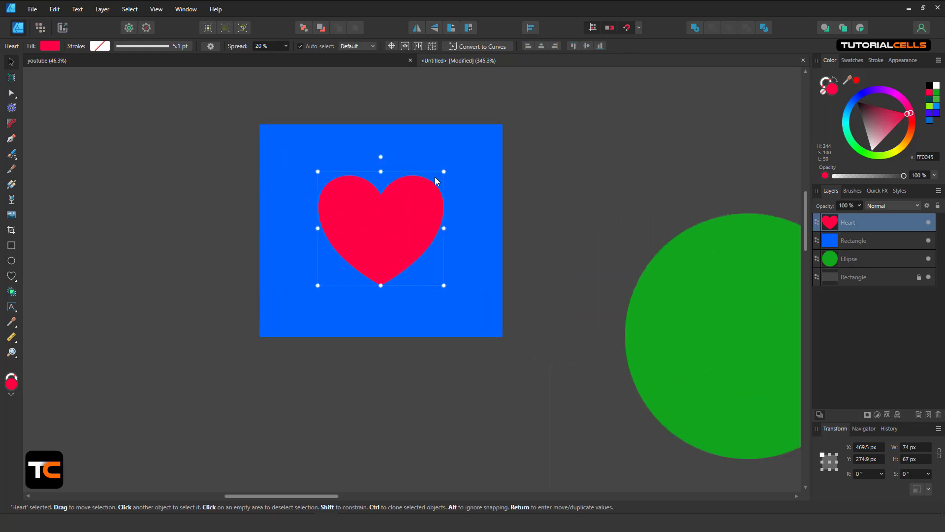
scroll(413, 247, down, 3)
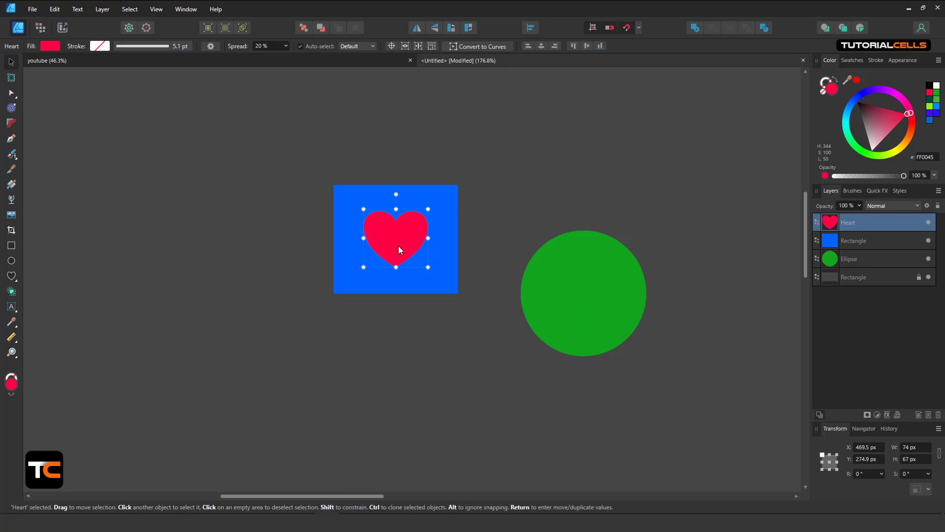
- Move the heart away from the rectangle, and overlap the blue rectangle's lower corner with the green circle, placing the rectangle at about X 539 px, Y 245 px
drag(399, 248, 283, 266)
drag(380, 261, 468, 261)
drag(513, 269, 464, 263)
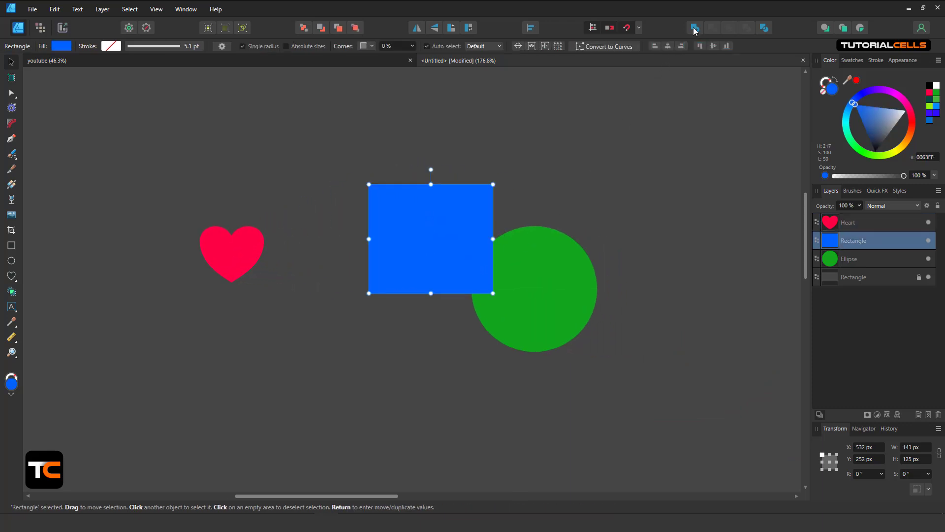
shift+click(532, 291)
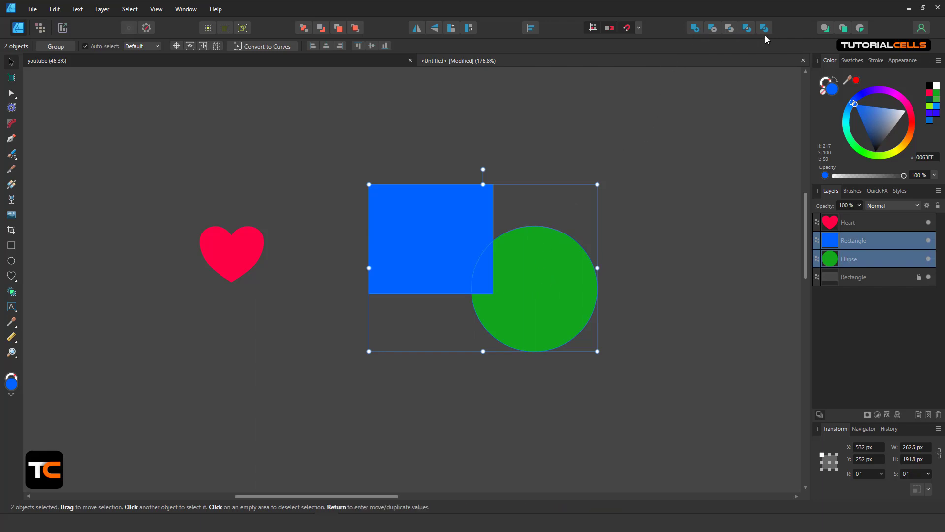
drag(555, 272, 491, 264)
- Try the Boolean Add operation on the overlapping green circle and blue rectangle, and undo it
click(551, 273)
shift+click(449, 240)
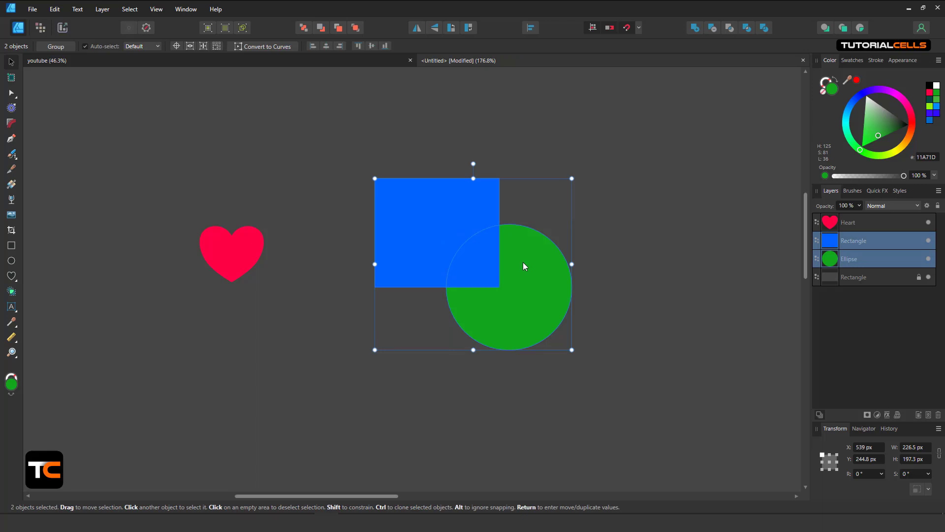
click(694, 28)
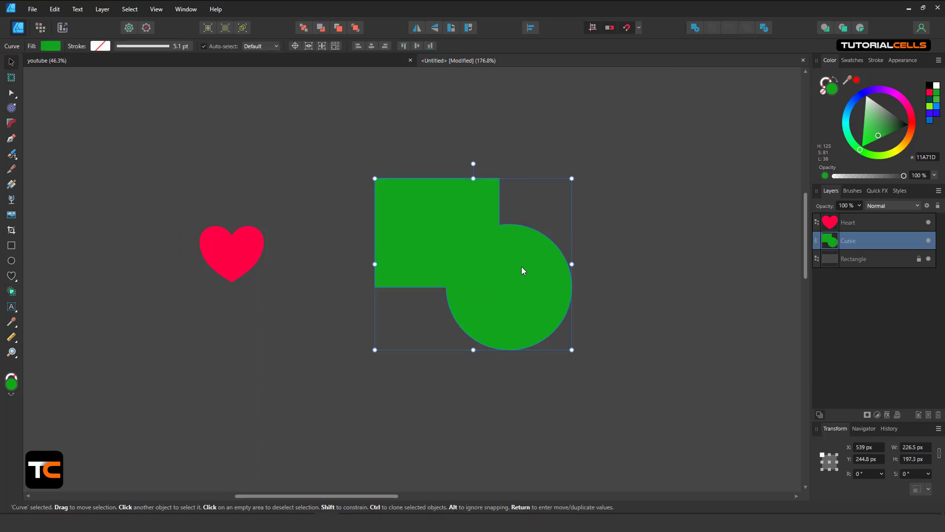
key(ctrl+z)
- Reselect the blue rectangle together with the green circle, merge them with Add, and undo the merge
click(533, 144)
click(472, 191)
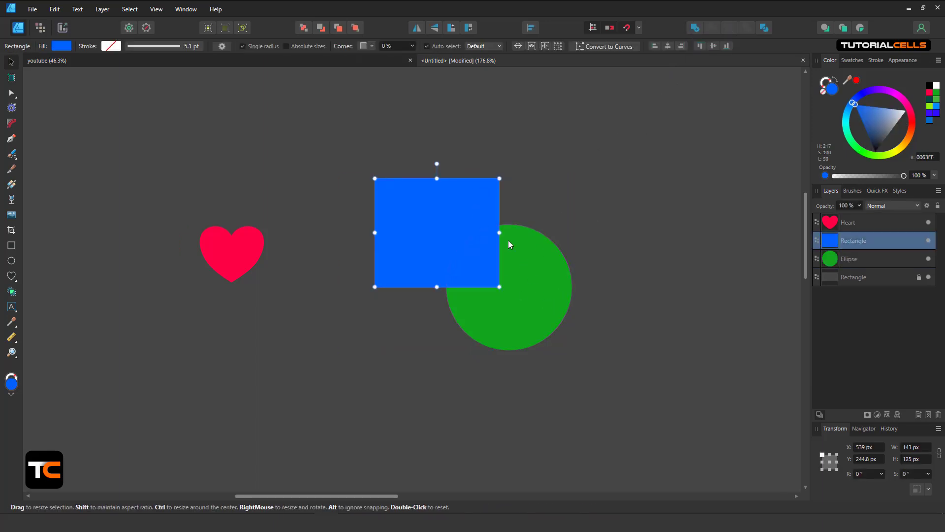
shift+click(530, 256)
click(694, 27)
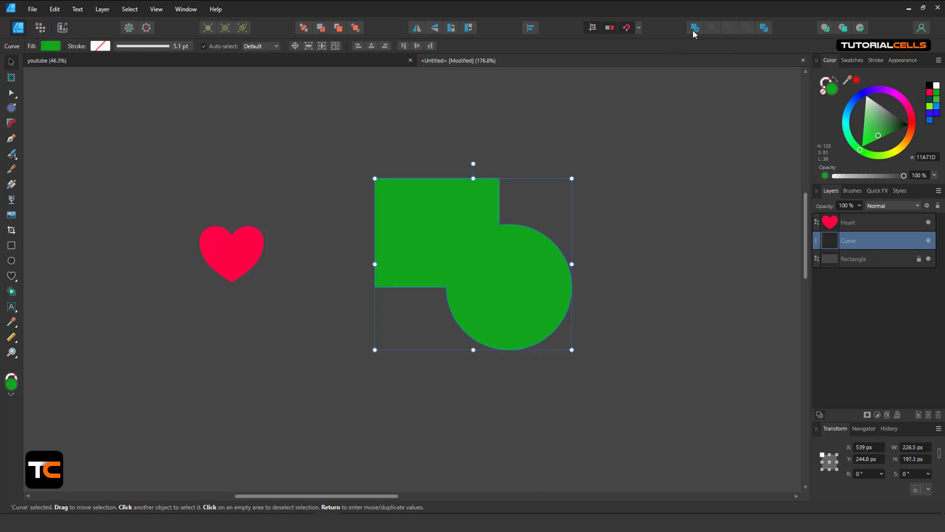
key(ctrl+z)
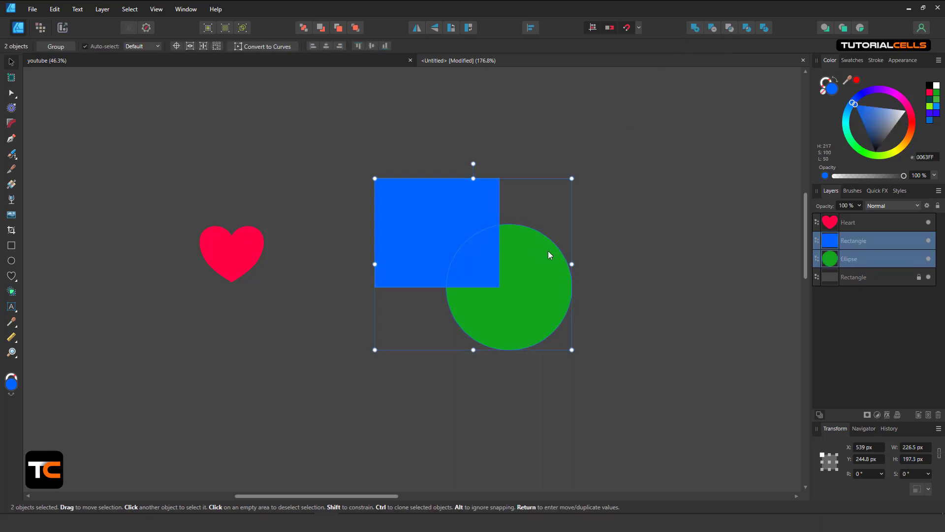
- Reorder the layers to place the blue rectangle beneath the green ellipse
click(833, 261)
click(833, 241)
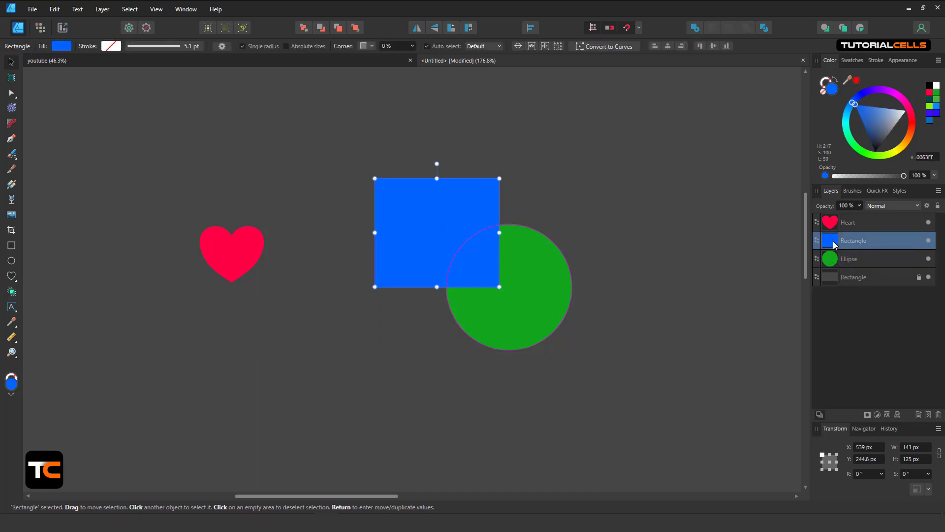
drag(833, 240, 835, 264)
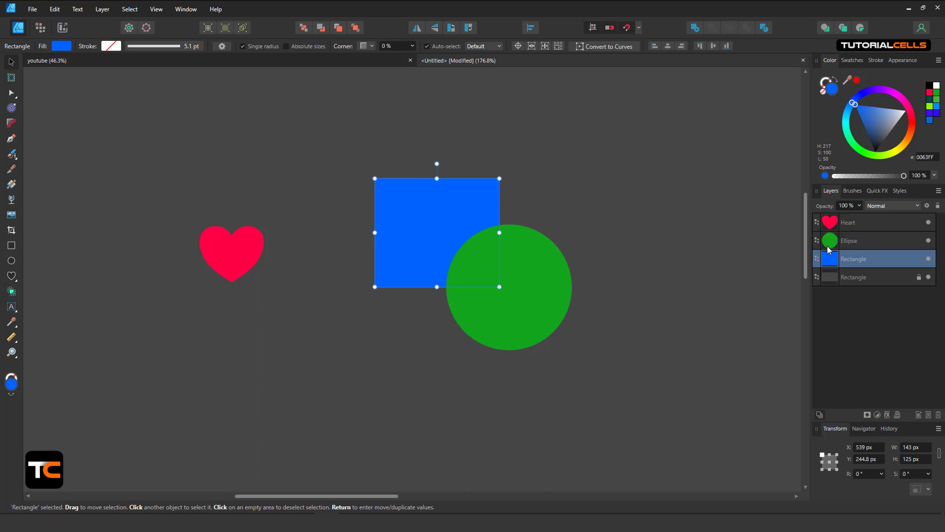
- Try Add with the green ellipse in front of the blue rectangle, and undo it
shift+click(829, 245)
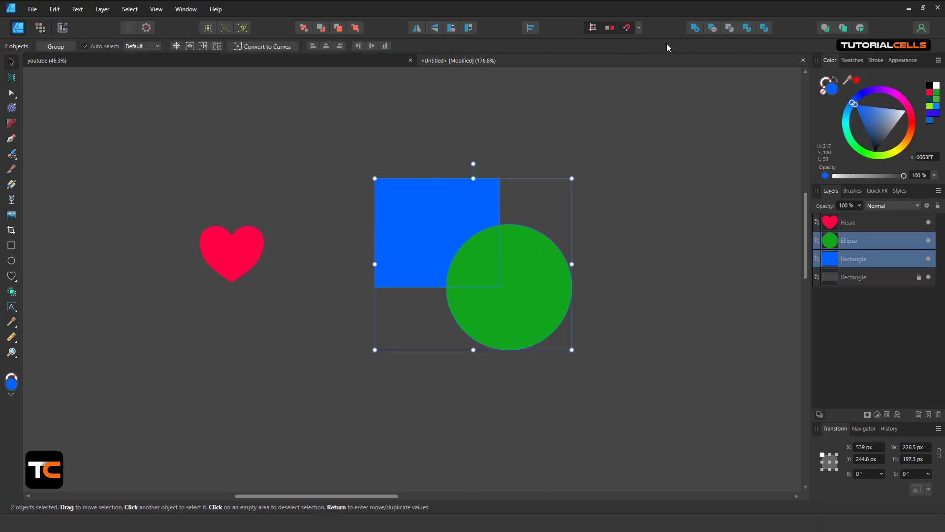
click(693, 30)
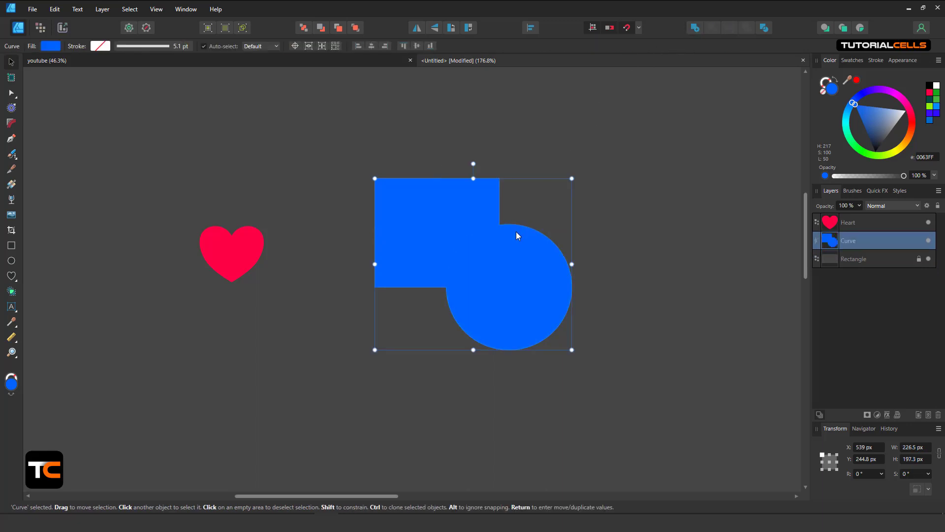
key(ctrl+z)
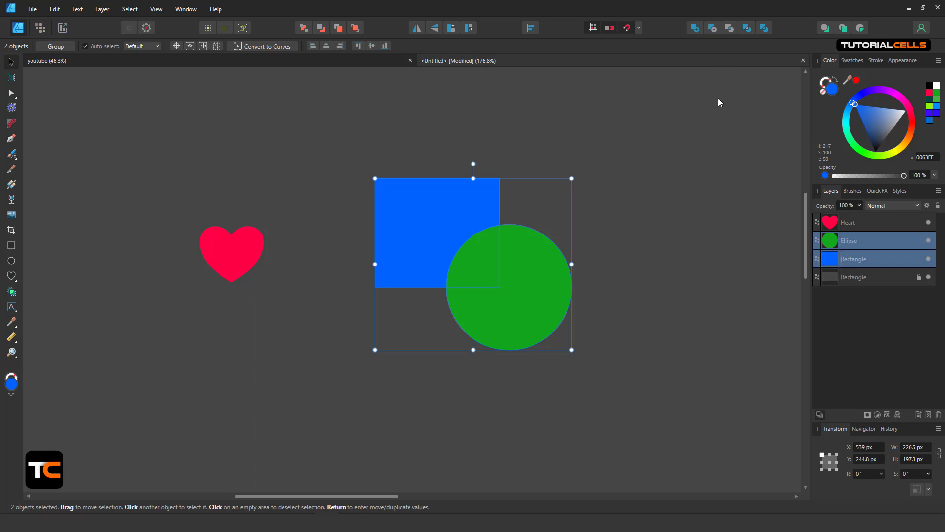
- Merge the rectangle and ellipse with Add, show the merged curve's nodes with the Node tool, and undo the merge
click(695, 28)
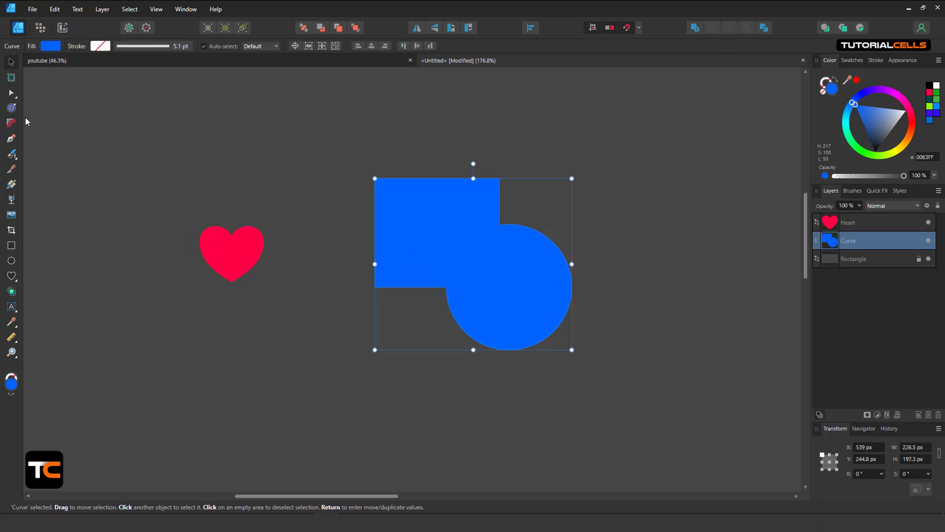
click(11, 92)
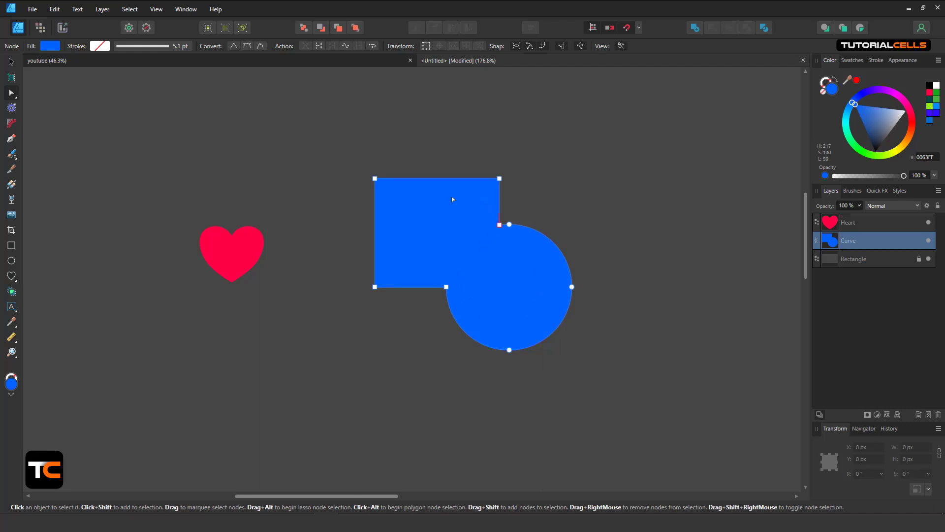
key(ctrl+z)
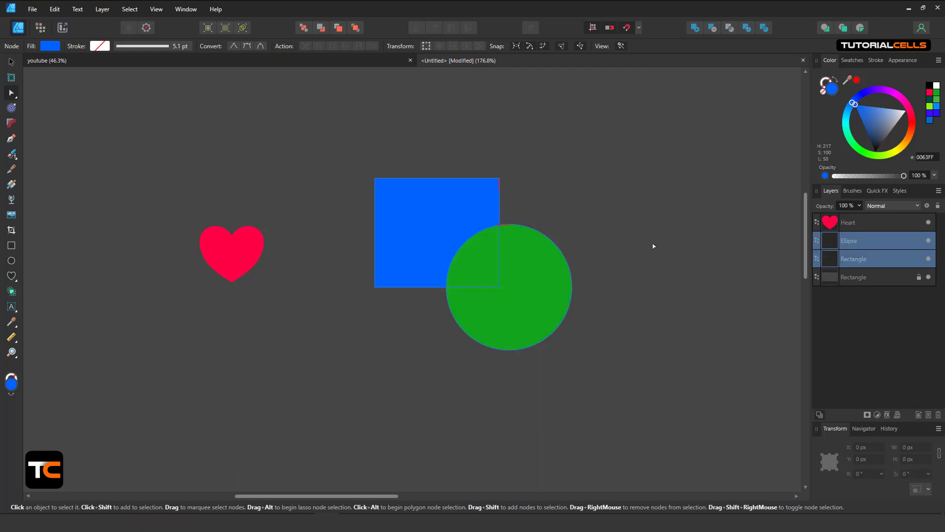
click(555, 229)
scroll(519, 244, up, 1)
click(11, 61)
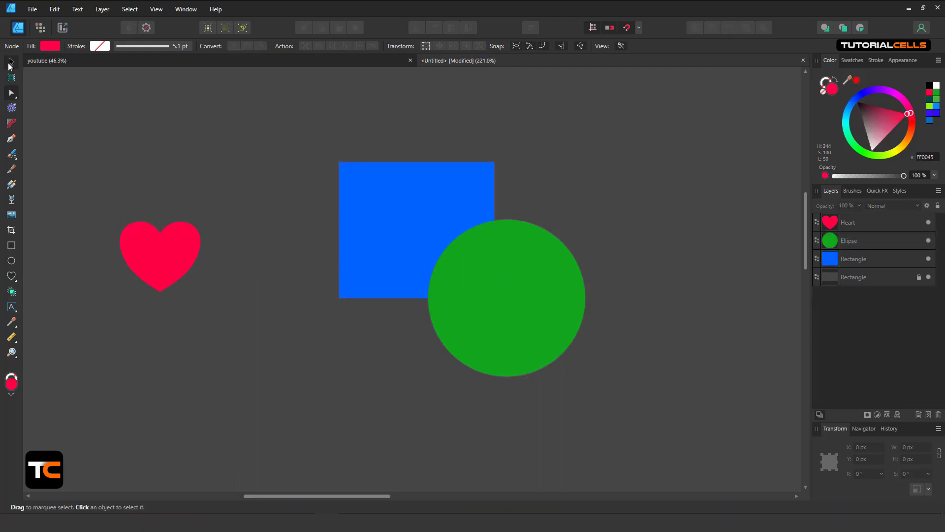
- Reposition the overlapping shapes, with the green circle at about X 616 px, Y 288 px and the blue rectangle at about X 535 px, Y 255 px
click(471, 282)
shift+click(418, 216)
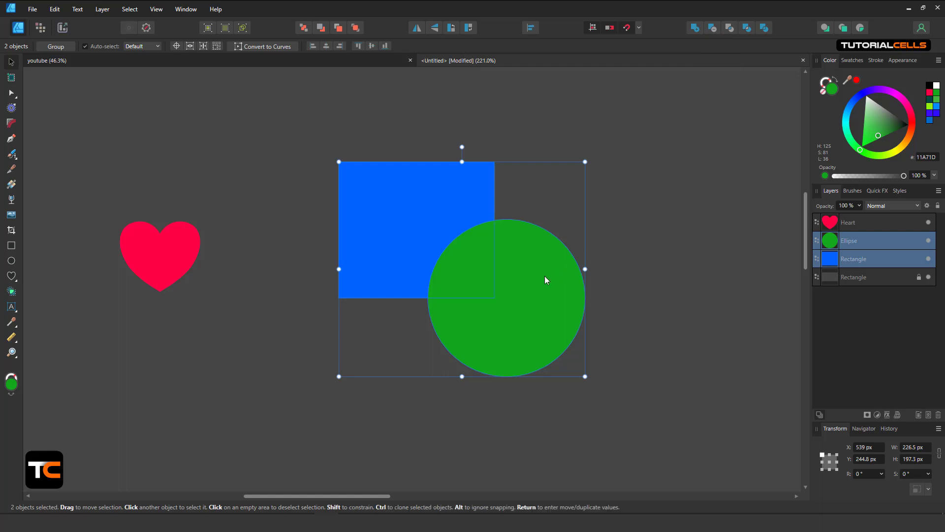
click(637, 227)
drag(501, 274, 522, 267)
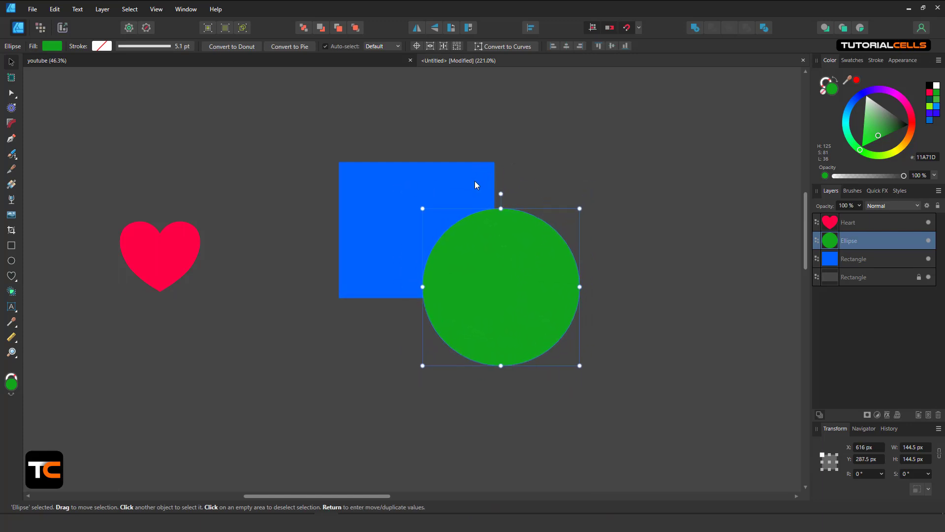
mouse_move(474, 182)
mouse_down()
mouse_move(463, 193)
mouse_move(470, 192)
mouse_up()
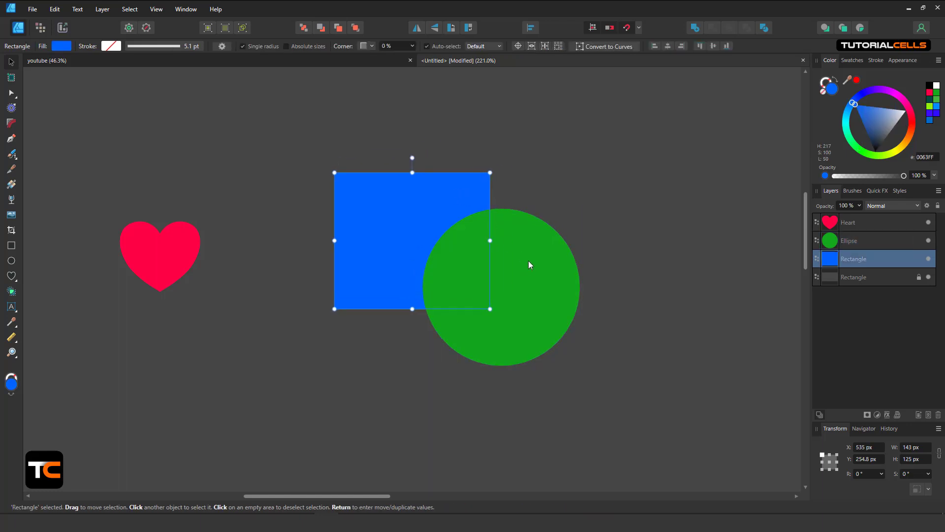
- Subtract the front green circle from the blue rectangle, and undo the subtraction
shift+click(531, 265)
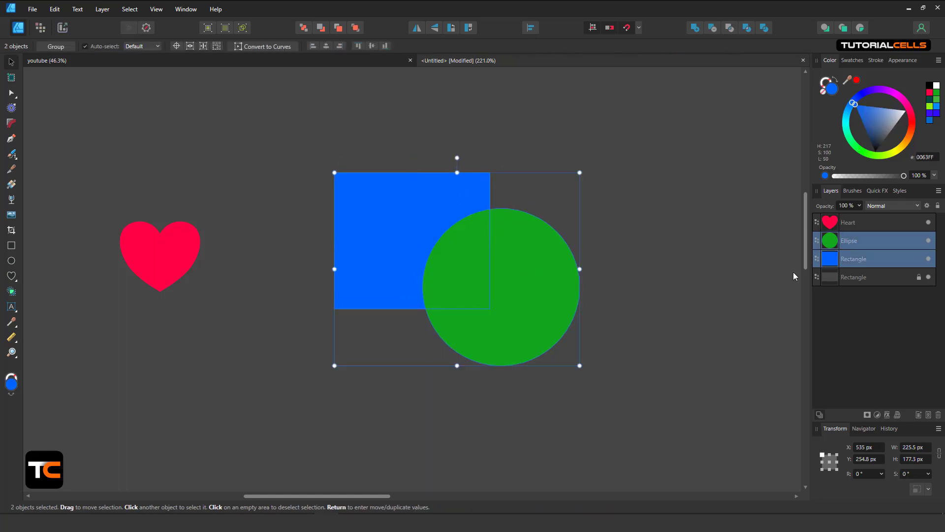
click(713, 28)
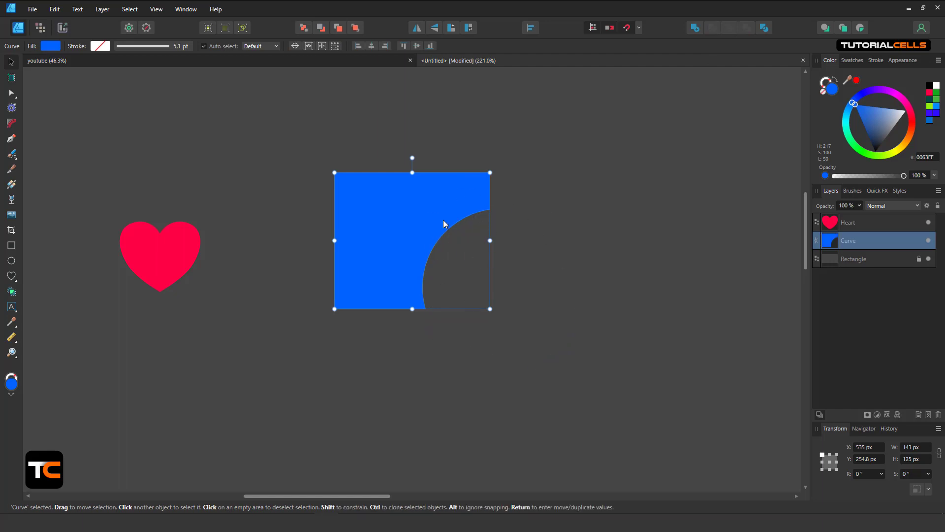
click(564, 290)
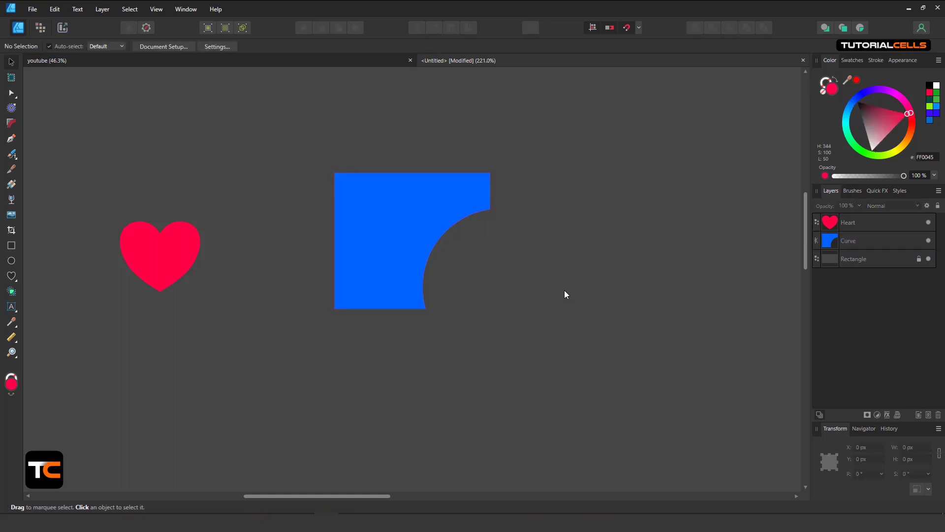
key(ctrl+z)
key(ctrl+z)
- Bring the blue rectangle in front of the green circle and nudge it to about X 538 px, Y 252 px
click(421, 216)
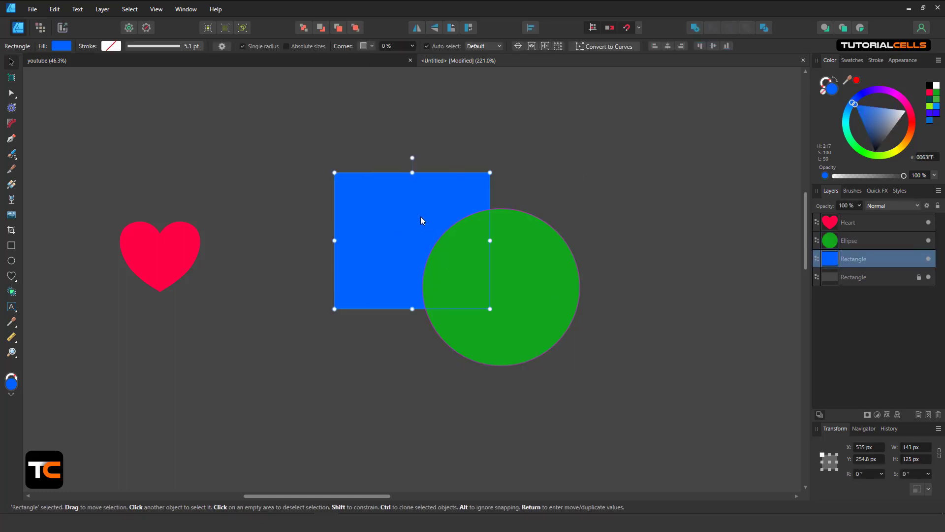
drag(421, 216, 424, 213)
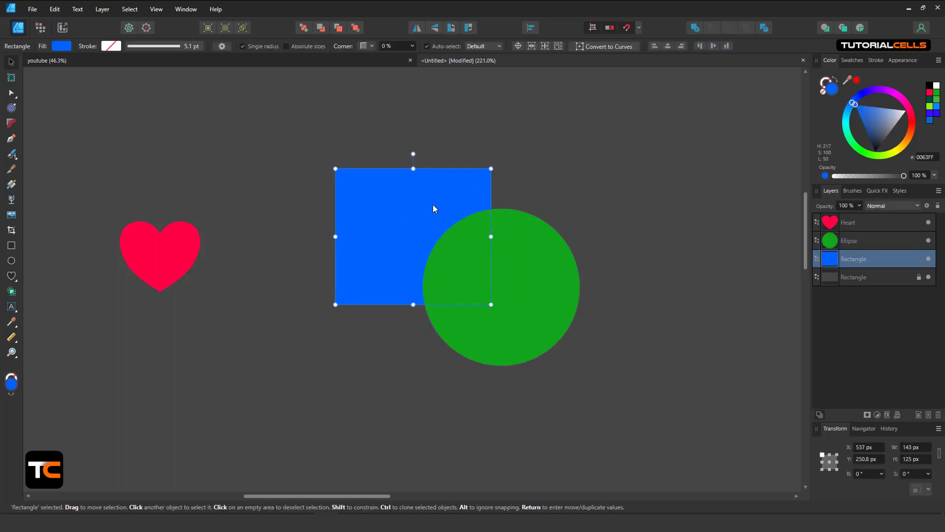
click(339, 28)
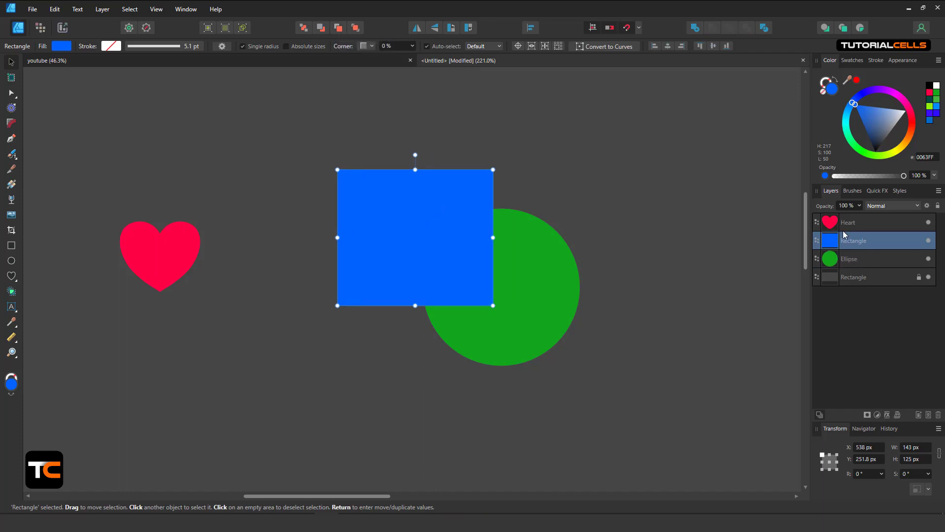
mouse_move(839, 245)
mouse_down()
mouse_move(833, 271)
mouse_move(843, 237)
mouse_up()
- Adjust the overlap, moving the green circle to about X 609 px, Y 299 px and the blue rectangle to about X 538 px, Y 254 px
drag(527, 279, 512, 291)
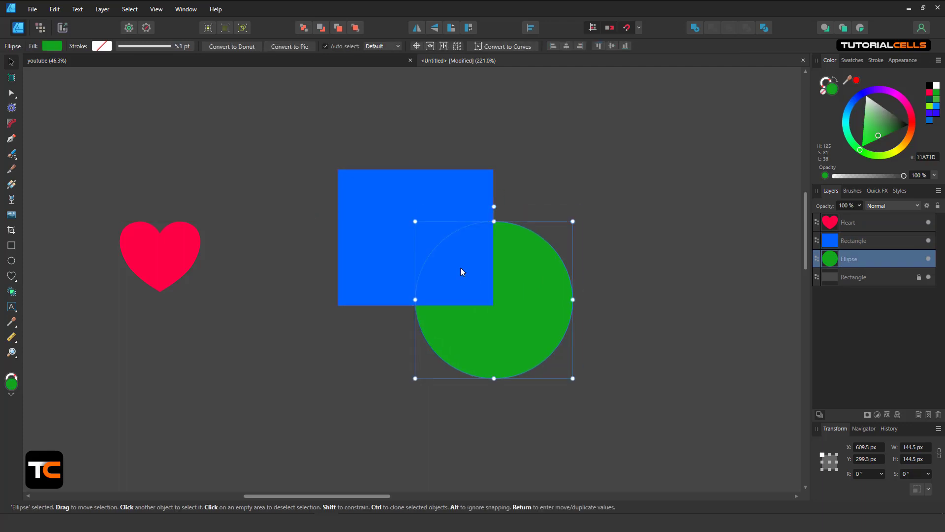
mouse_move(388, 204)
mouse_down()
mouse_move(379, 215)
mouse_move(397, 208)
mouse_move(387, 212)
mouse_up()
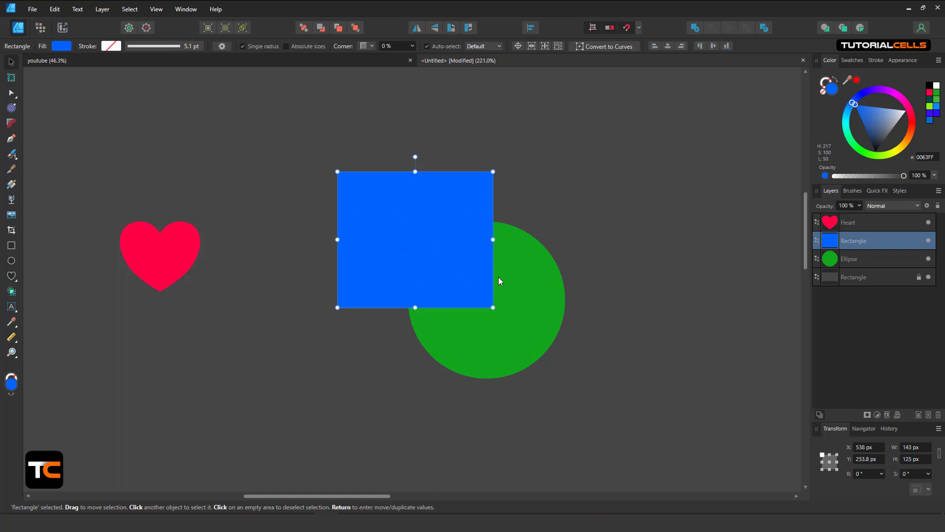
drag(517, 288, 511, 270)
- Subtract the front blue rectangle from the green circle, and undo the subtraction
shift+click(464, 199)
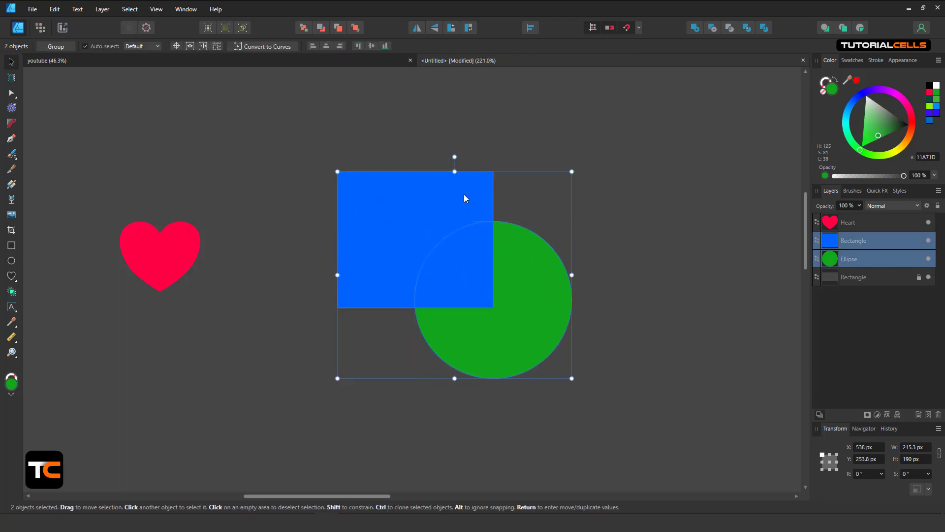
click(715, 30)
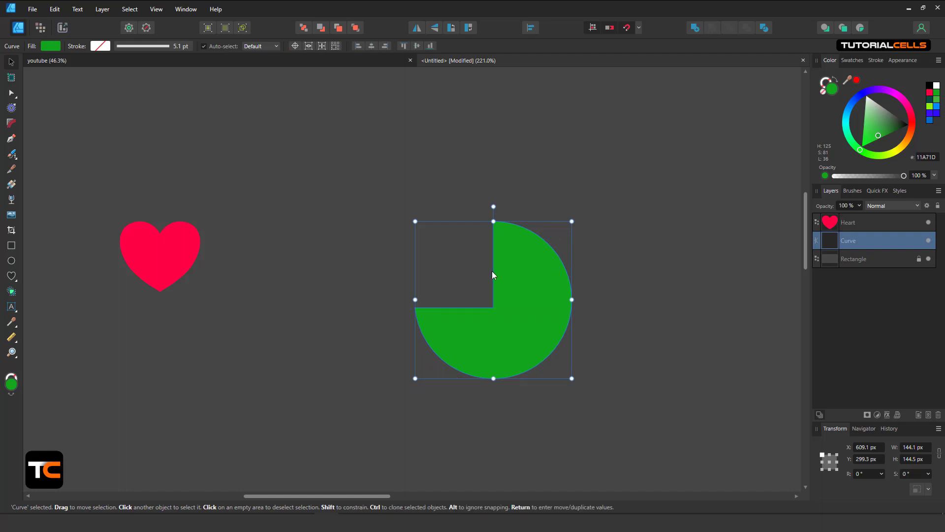
key(ctrl+z)
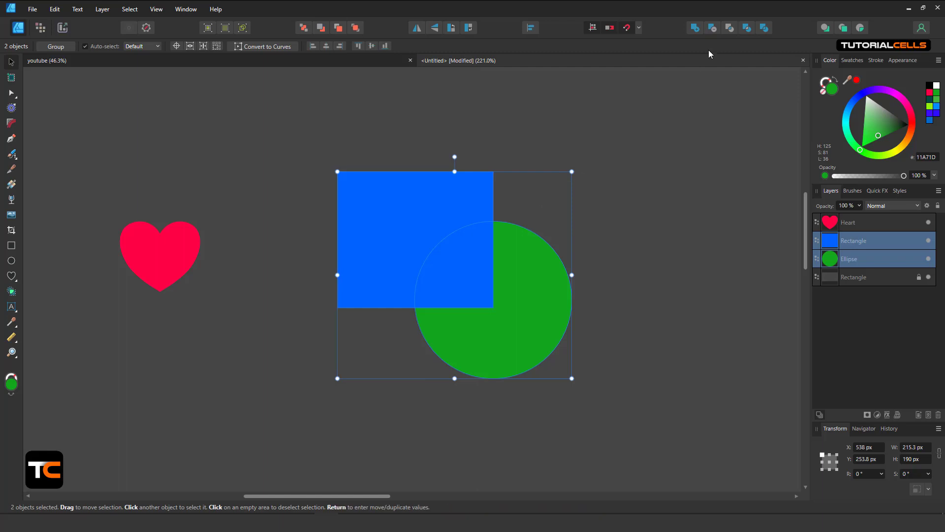
- Move the blue rectangle clear of the green circle, beside the heart, to about X 425 px, Y 247 px
click(459, 275)
drag(402, 237, 240, 238)
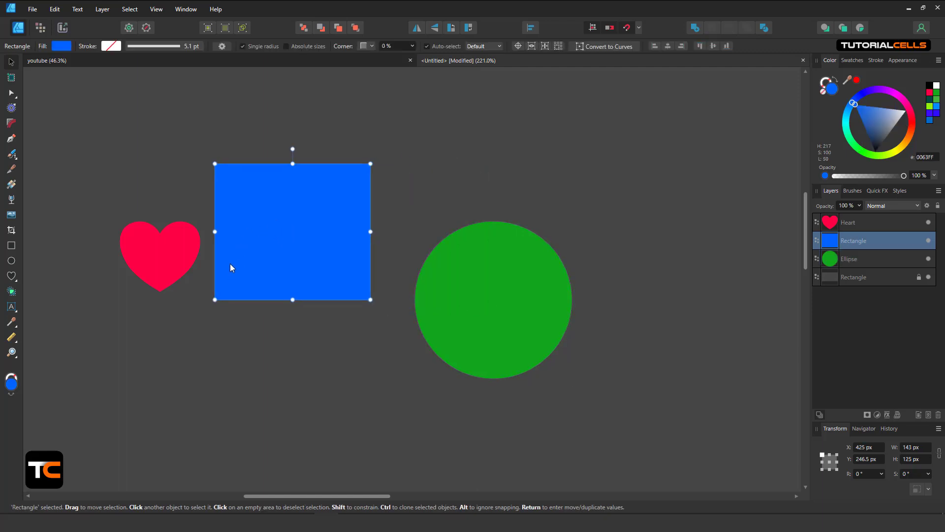
- Place the heart over the middle of the blue rectangle at about X 460 px, Y 274 px and subtract it from the rectangle
drag(163, 249, 299, 225)
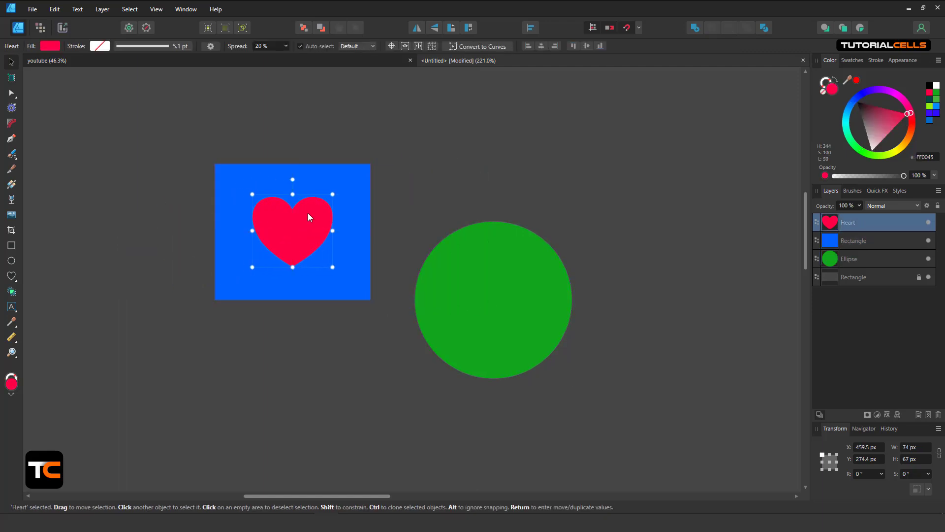
shift+click(341, 188)
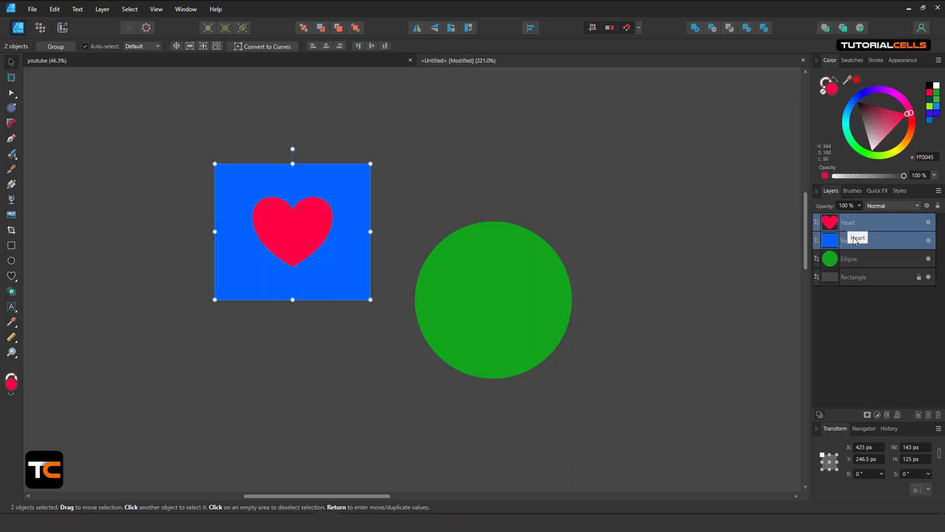
click(711, 28)
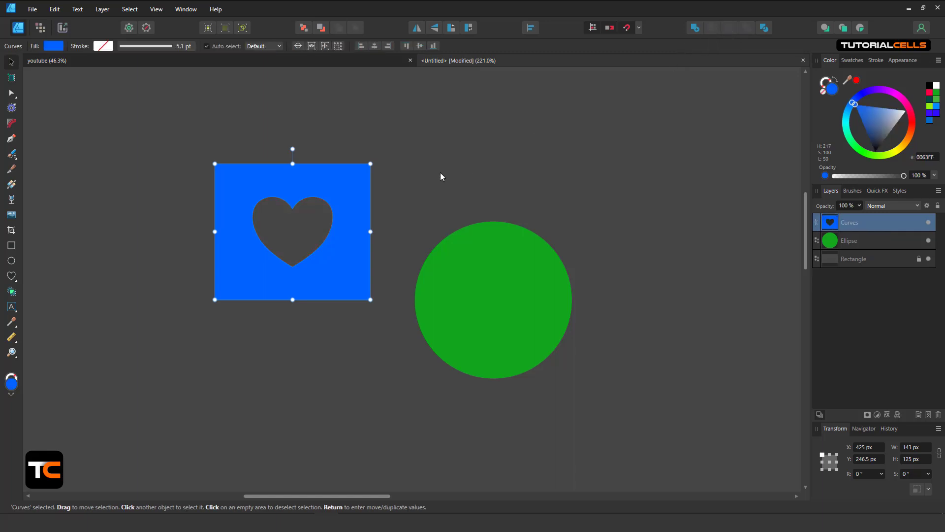
- Move the heart-cut rectangle to about X 466 px, Y 237 px and try editing the nodes of its heart cutout
drag(363, 186, 407, 175)
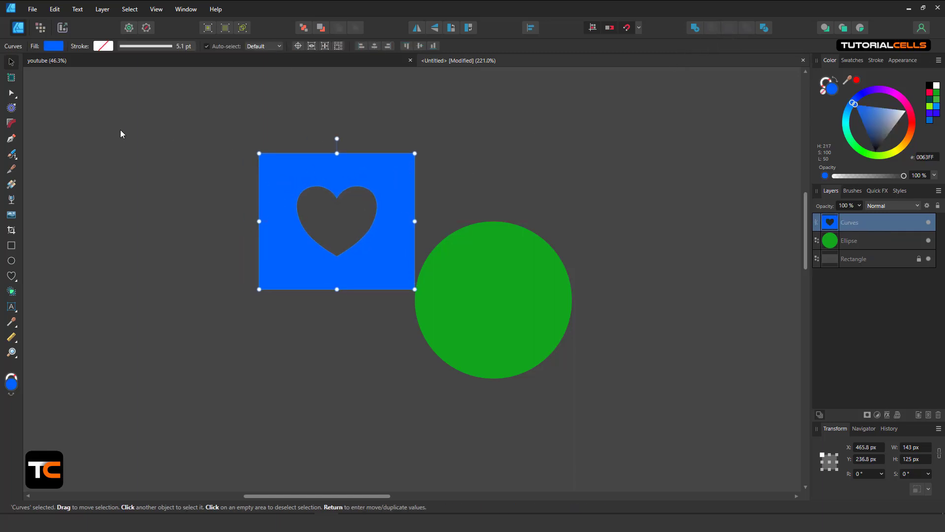
click(11, 93)
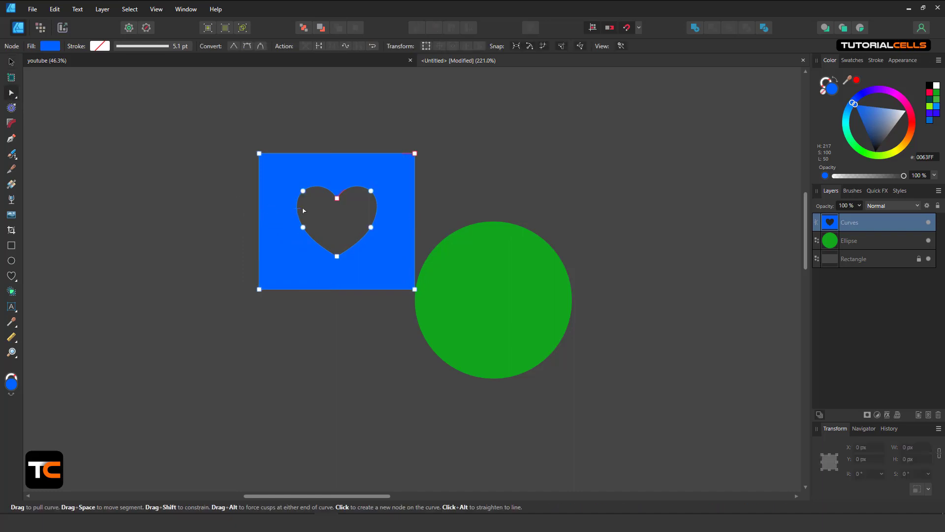
click(368, 190)
drag(366, 191, 364, 195)
click(430, 176)
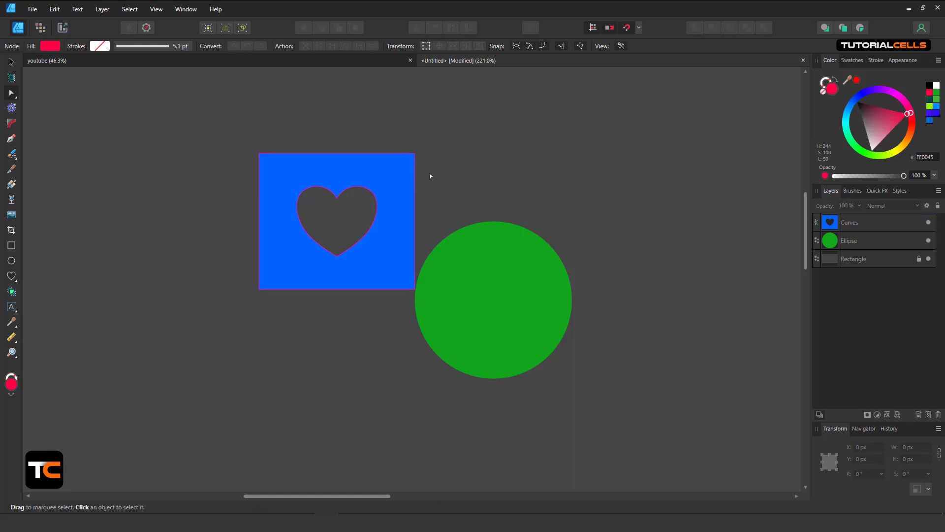
click(318, 171)
click(321, 173)
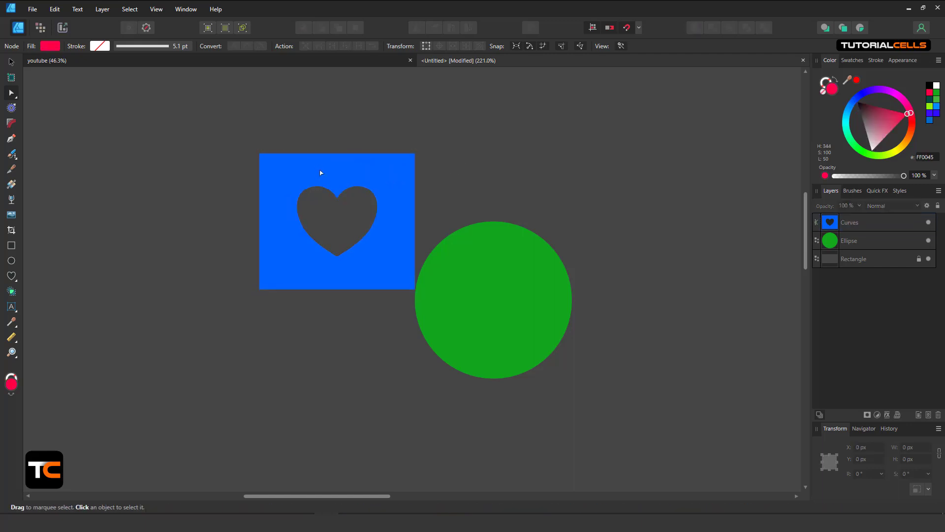
click(371, 191)
- Undo the changes to the heart-cut rectangle back to before the heart was subtracted
key(ctrl+z)
key(ctrl+z)
key(ctrl+z)
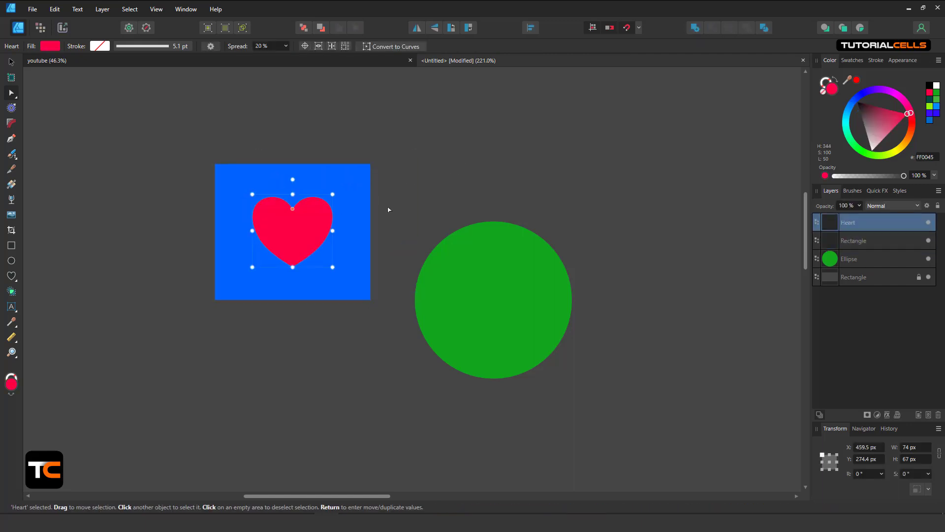
- Move the heart aside to about X 318 px, Y 284 px and overlap the blue rectangle with the circle at about X 530 px, Y 247 px
drag(297, 219, 142, 231)
click(375, 219)
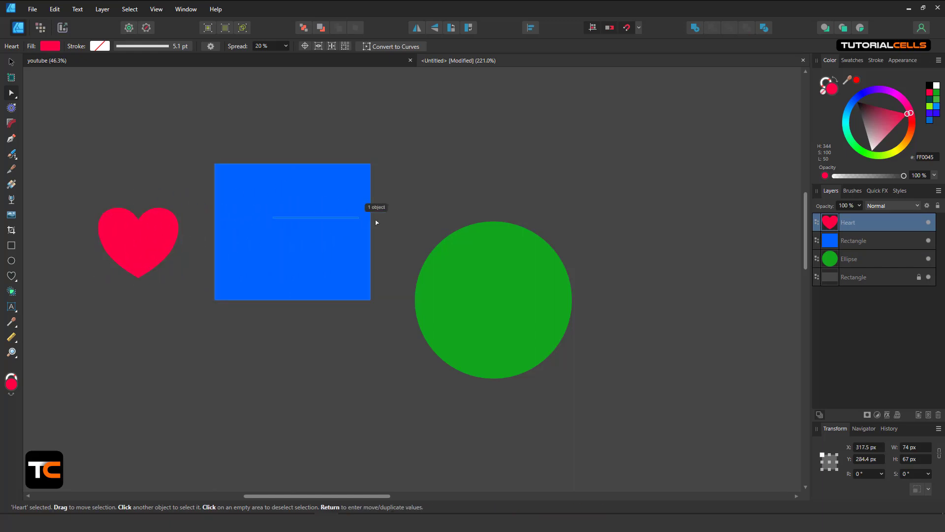
click(318, 223)
drag(318, 224, 433, 224)
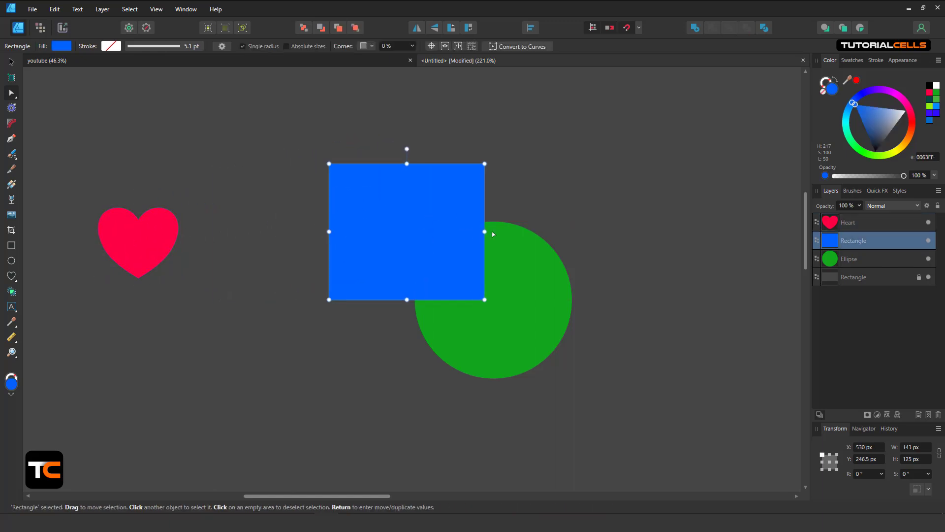
- Intersect the blue rectangle with the green circle, and undo the intersection
shift+click(532, 289)
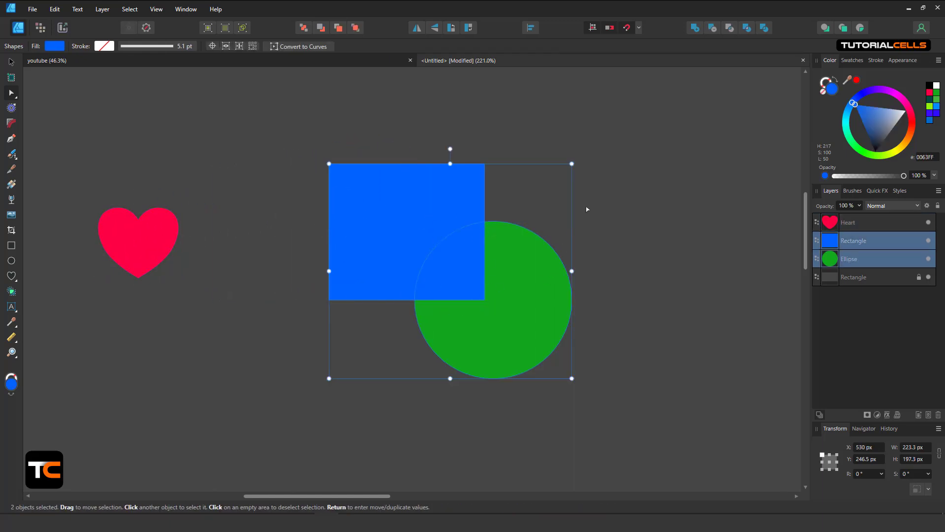
click(10, 63)
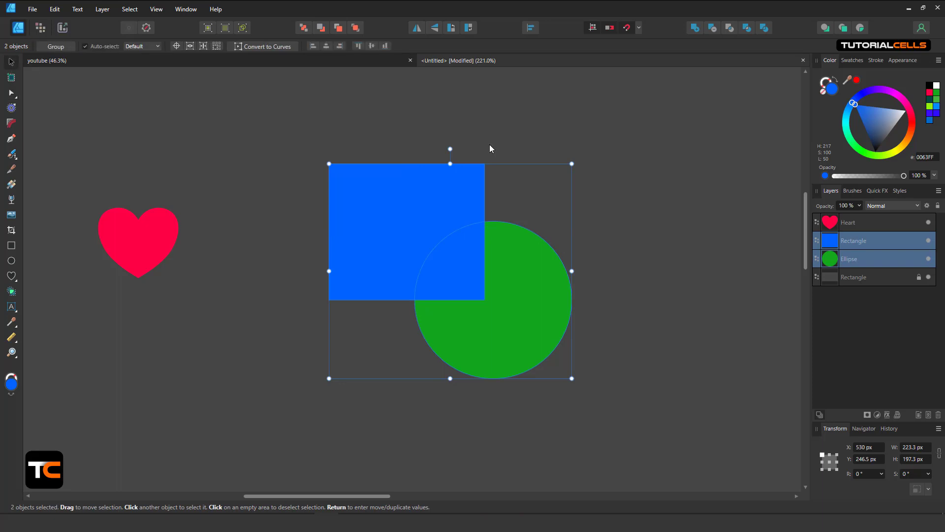
click(732, 28)
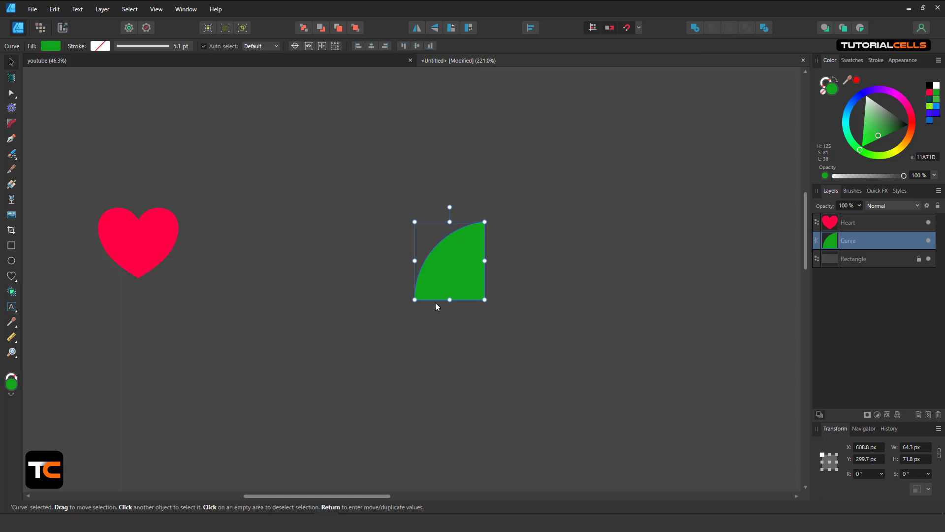
key(ctrl+z)
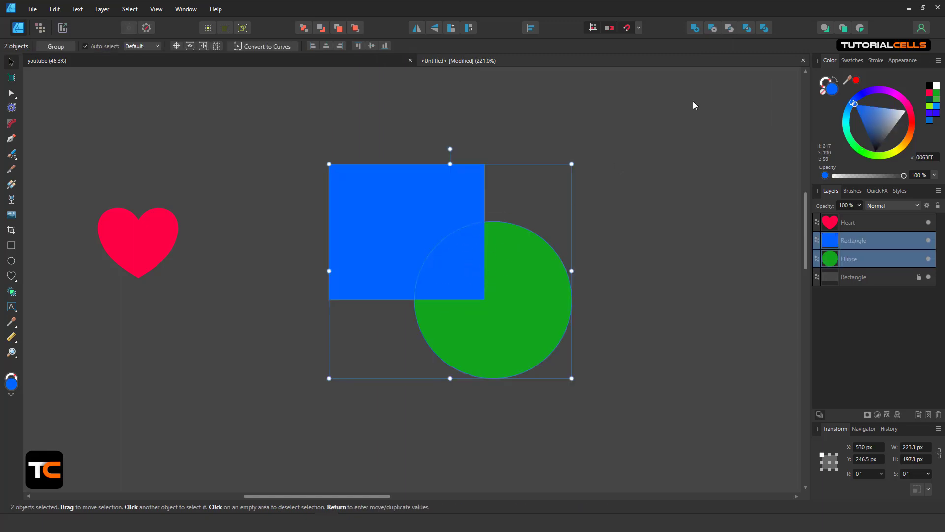
- Divide the blue rectangle and green circle, and separate the pieces, with the green one at about X 667 px, Y 319 px
click(765, 28)
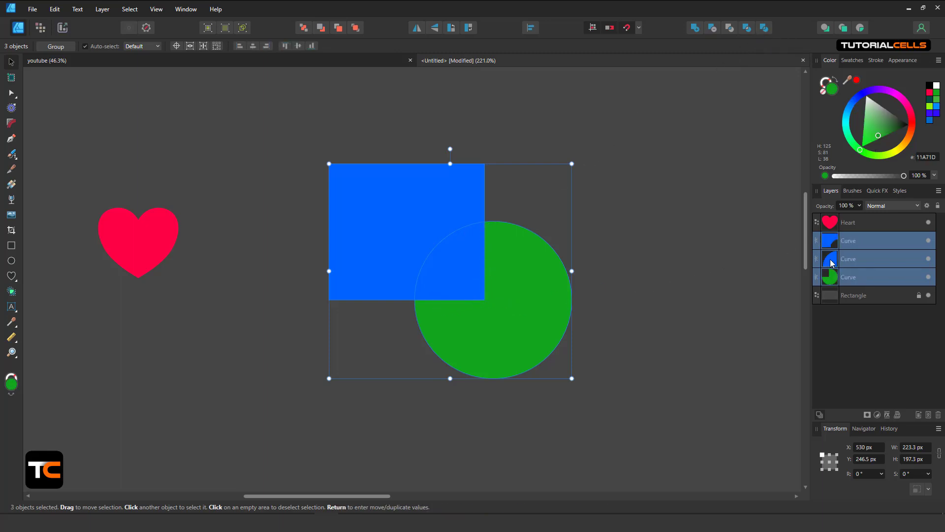
click(505, 306)
drag(505, 305, 569, 327)
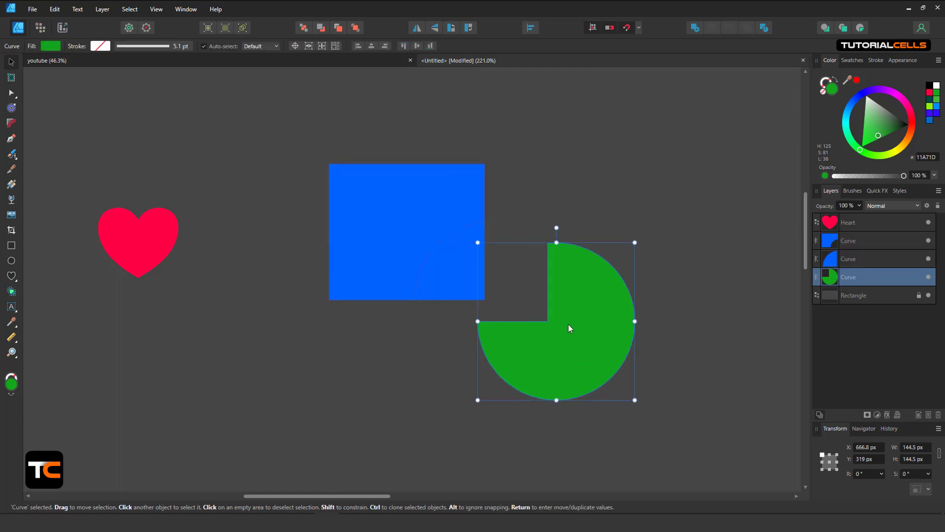
drag(447, 204, 401, 206)
drag(468, 254, 482, 238)
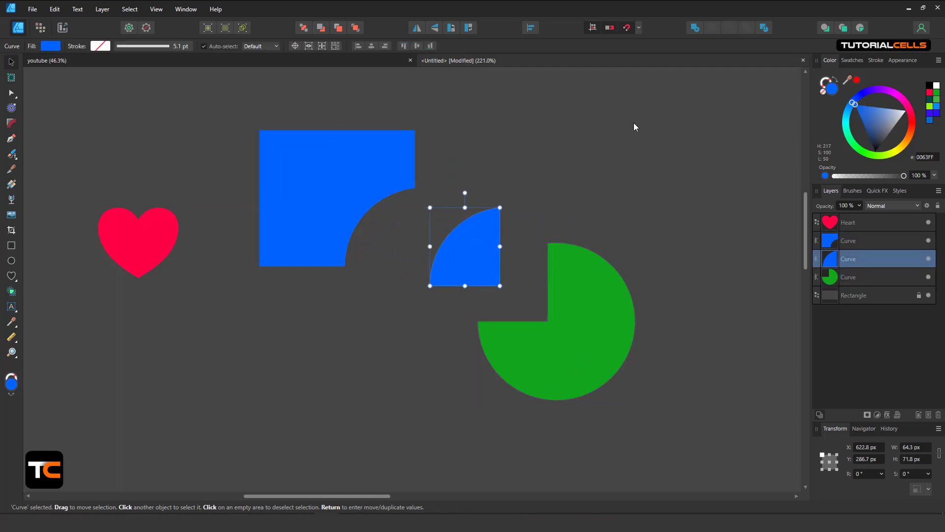
- Undo the moves of the three divided pieces and the Divide operation
key(ctrl+z)
key(ctrl+z)
key(ctrl+z)
key(ctrl+z)
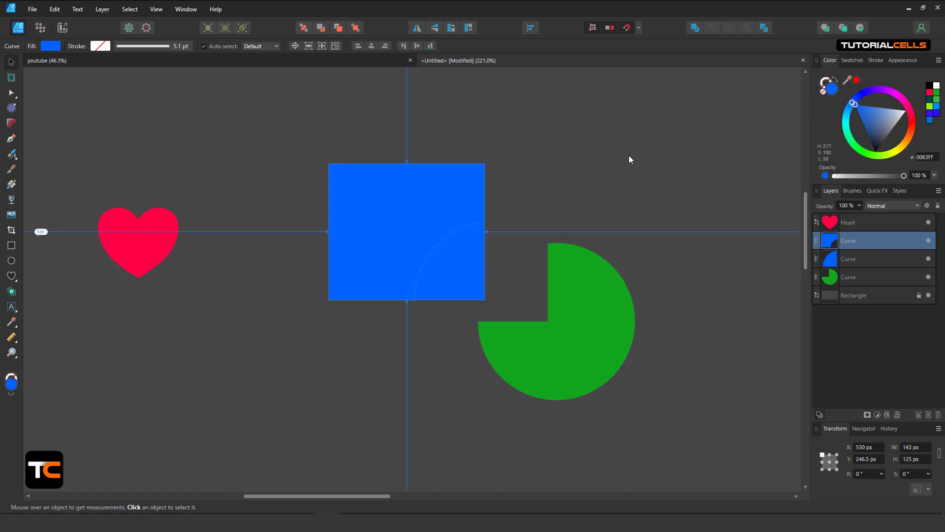
key(ctrl+z)
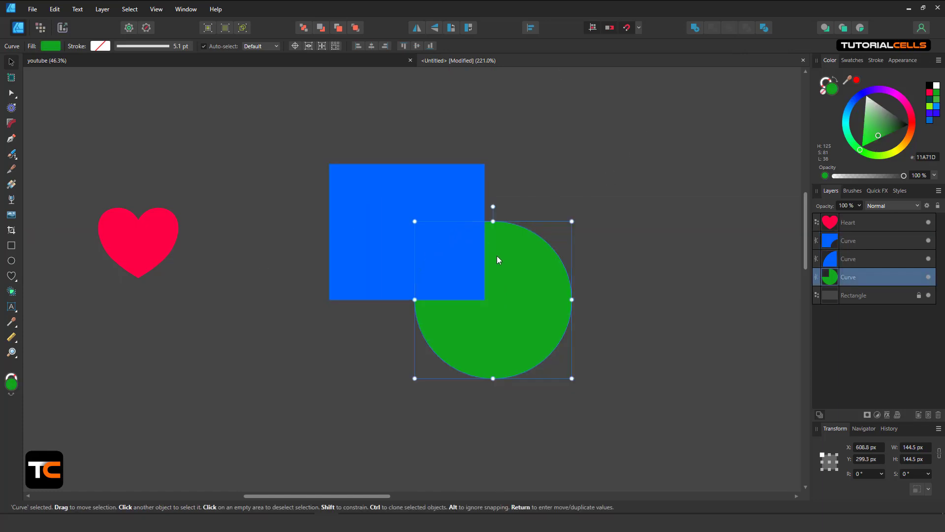
shift+click(815, 248)
key(ctrl+z)
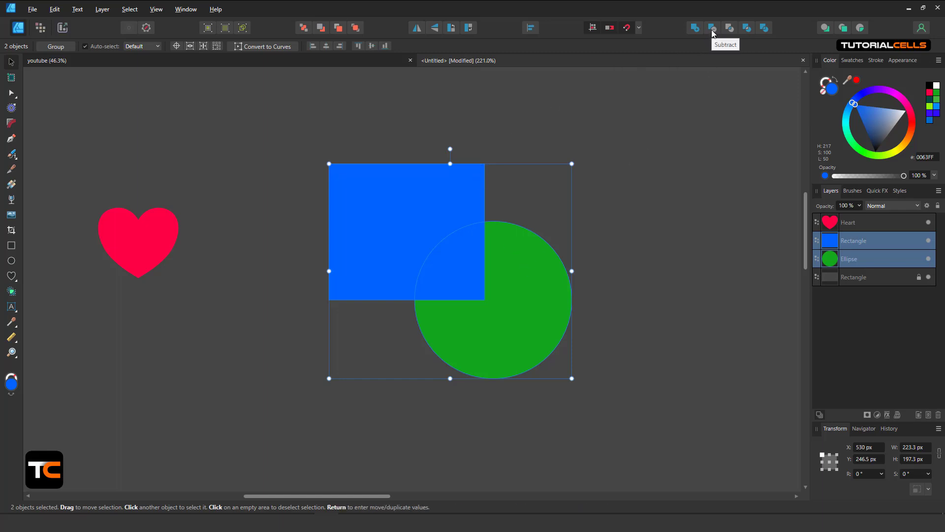
- Subtract the blue rectangle from the green circle as a plain curve, and undo the subtraction
key(alt)
click(712, 29)
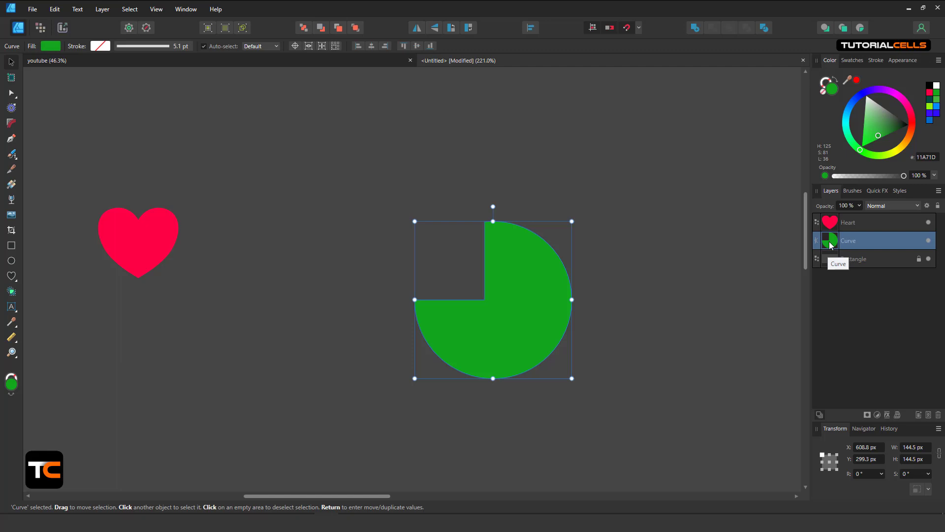
key(ctrl+z)
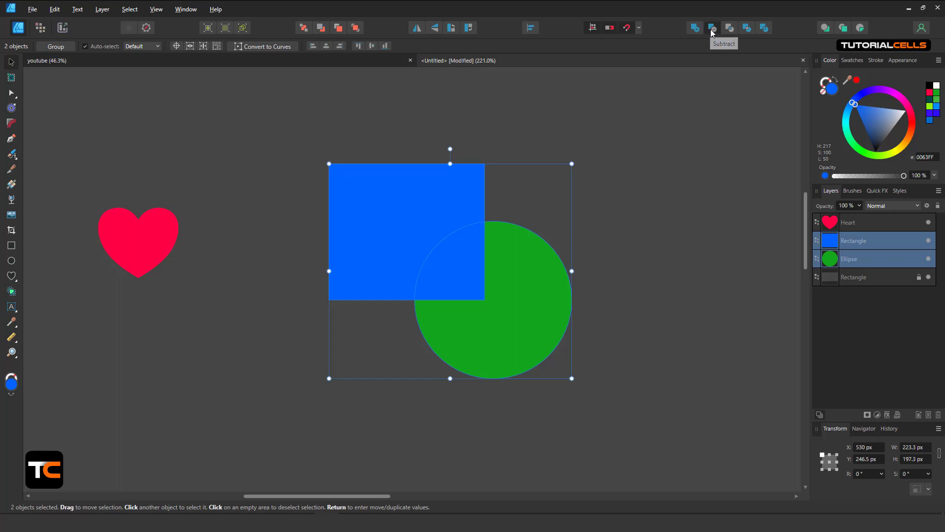
- Subtract the blue rectangle from the green circle as a non-destructive compound and expand the compound's layers
click(712, 28)
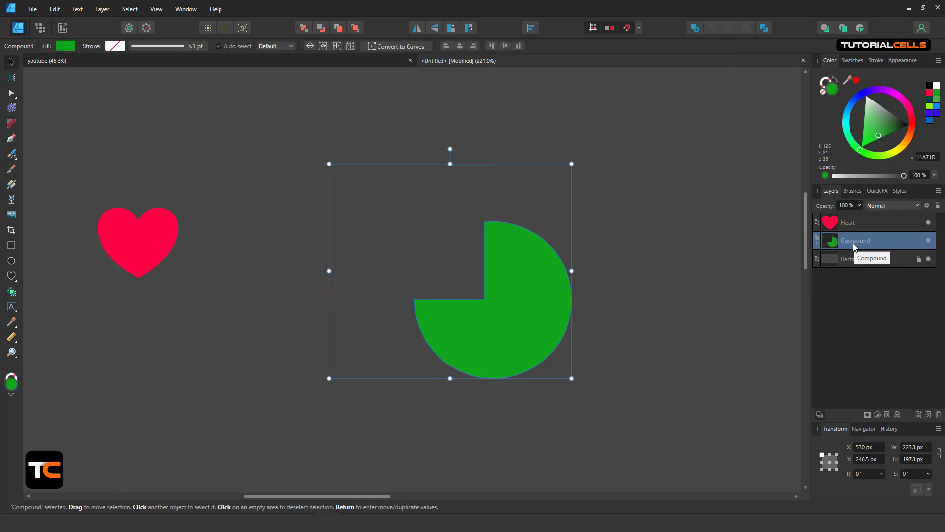
click(817, 243)
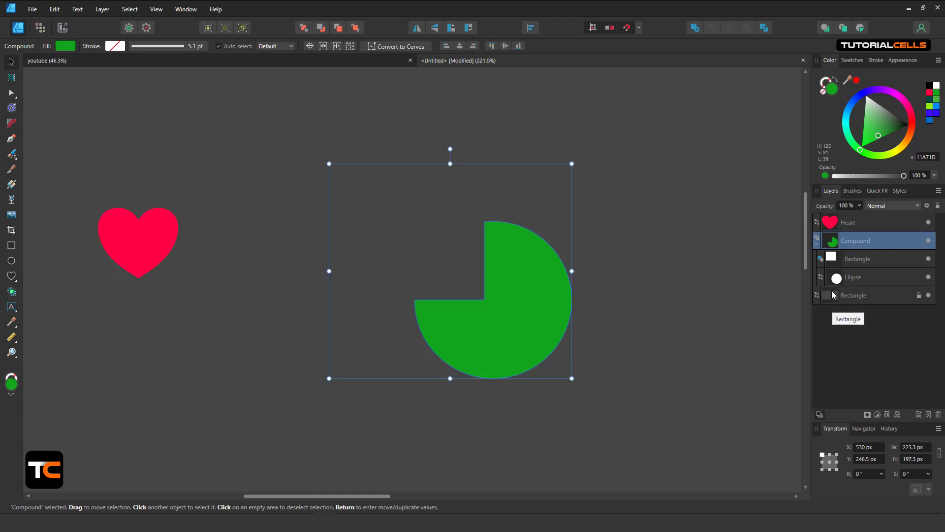
- Resize the ellipse inside the compound to about 159.5 × 160.5 px and move it to about X 589 px, Y 304 px
click(855, 278)
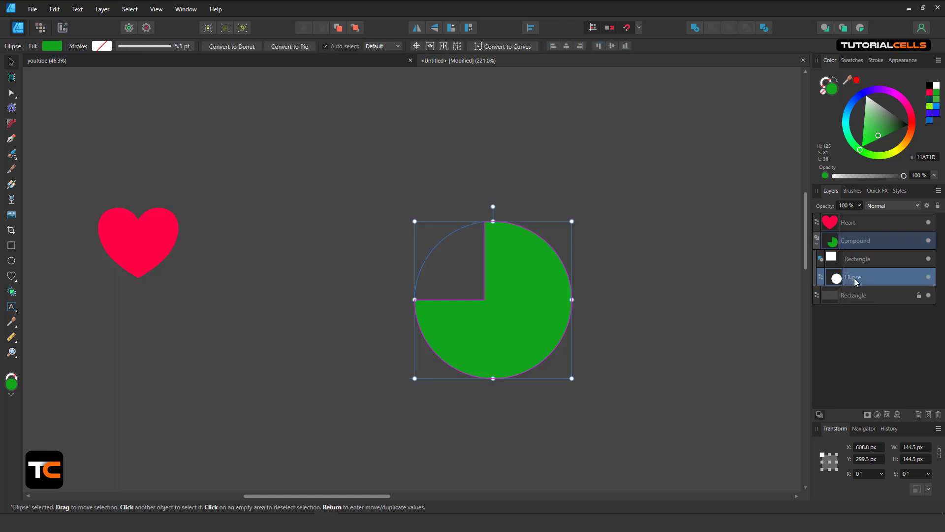
drag(533, 302, 581, 299)
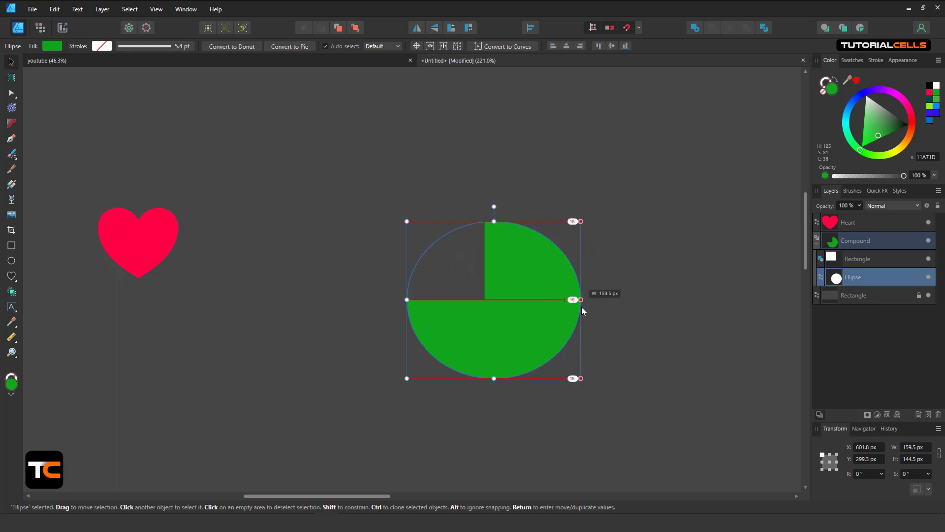
drag(495, 378, 498, 375)
mouse_move(535, 327)
mouse_down()
mouse_move(443, 327)
mouse_move(445, 256)
mouse_move(524, 238)
mouse_move(543, 336)
mouse_move(521, 331)
mouse_up()
drag(481, 385, 481, 403)
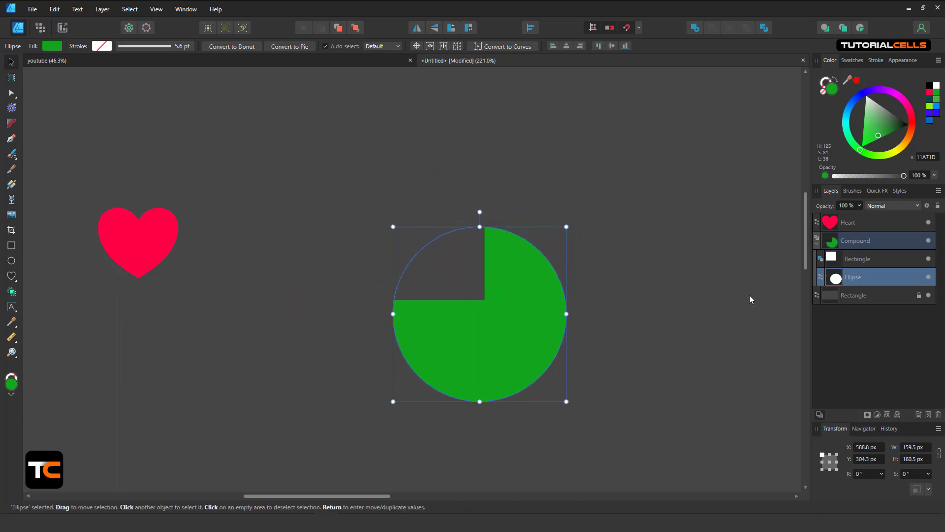
- Move the subtracting rectangle inside the compound across the circle to about X 669 px, Y 242 px
click(856, 265)
drag(468, 251, 634, 264)
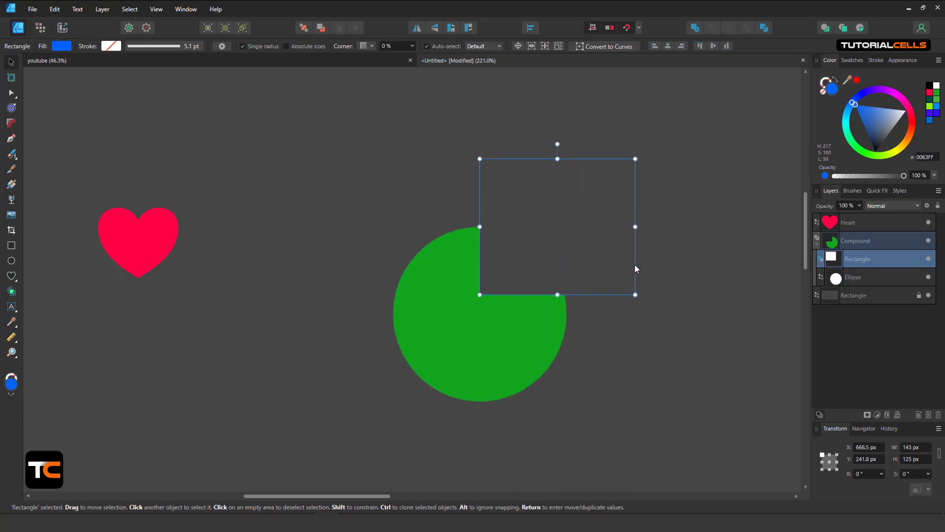
- Collapse the compound's layers and convert the whole compound to curves
click(817, 244)
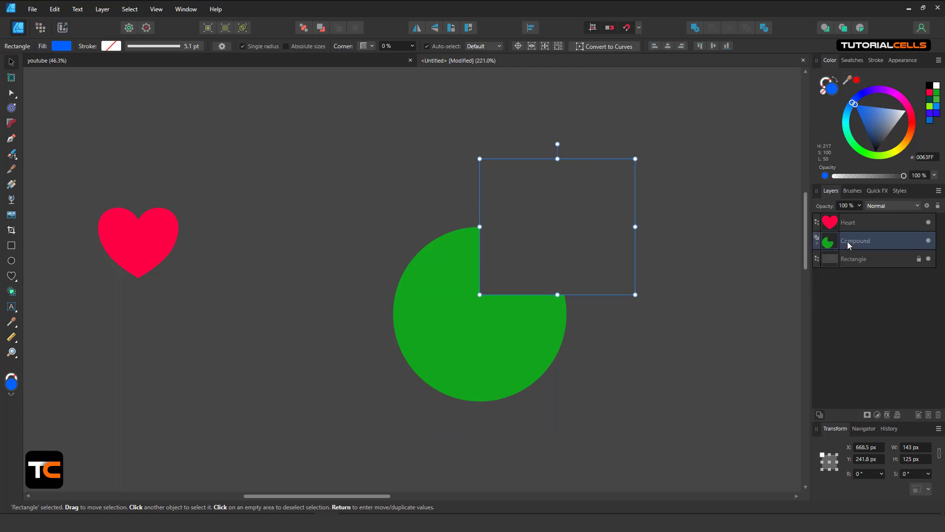
click(847, 242)
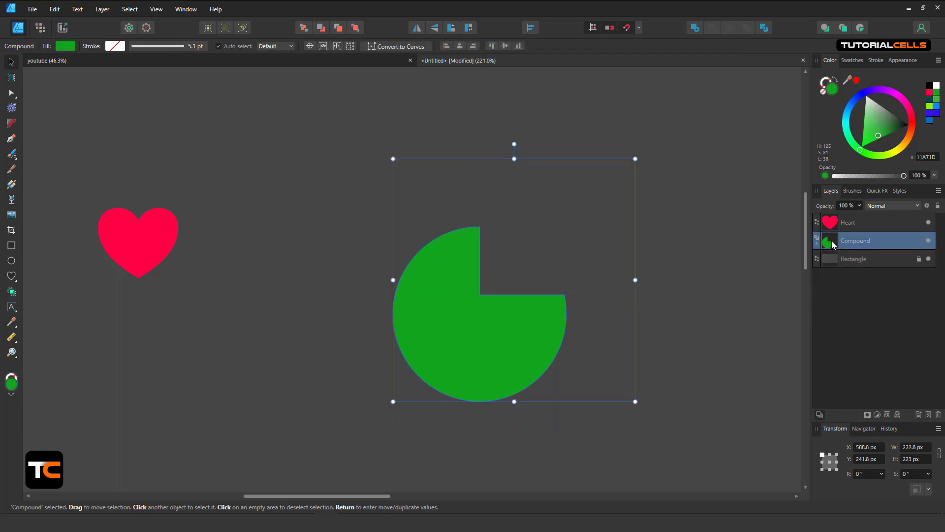
click(398, 48)
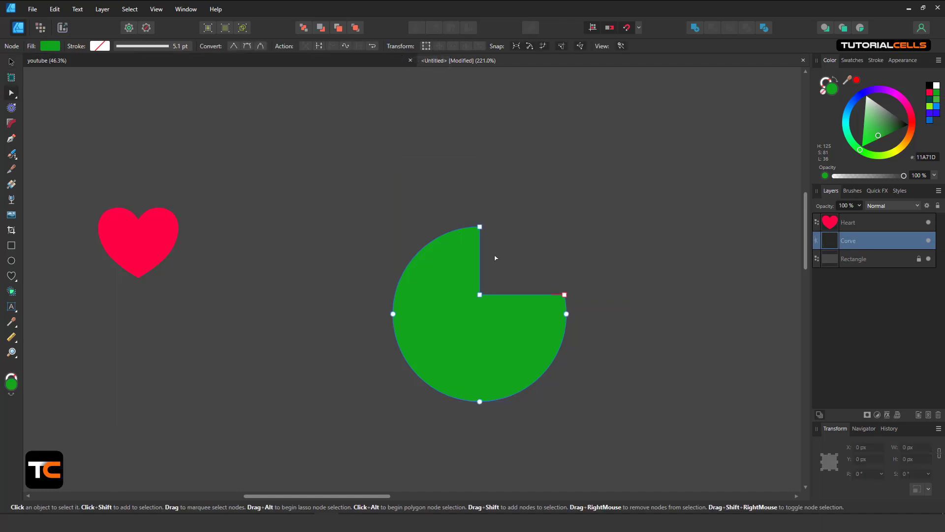